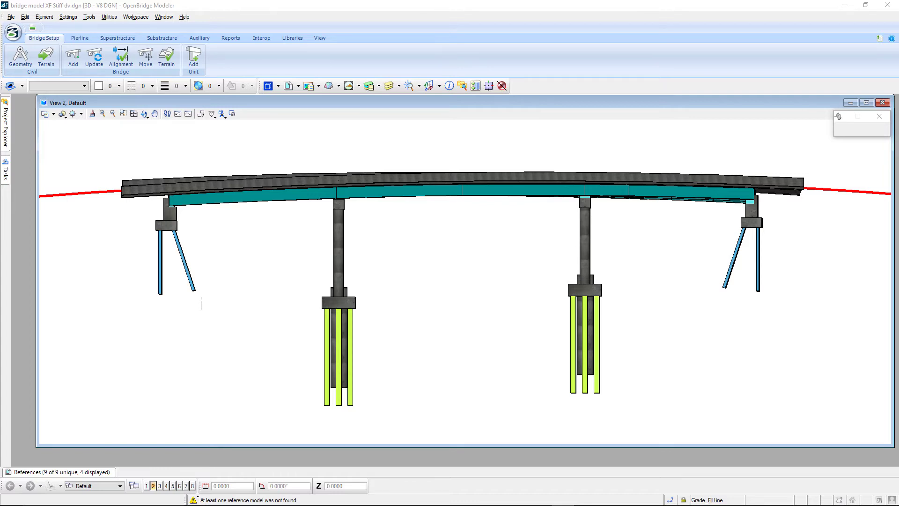
- Generate the Pier Elevations Report for bridge 282.20 from the Reports tab
{"action": "left_click", "coordinate": [230, 38]}
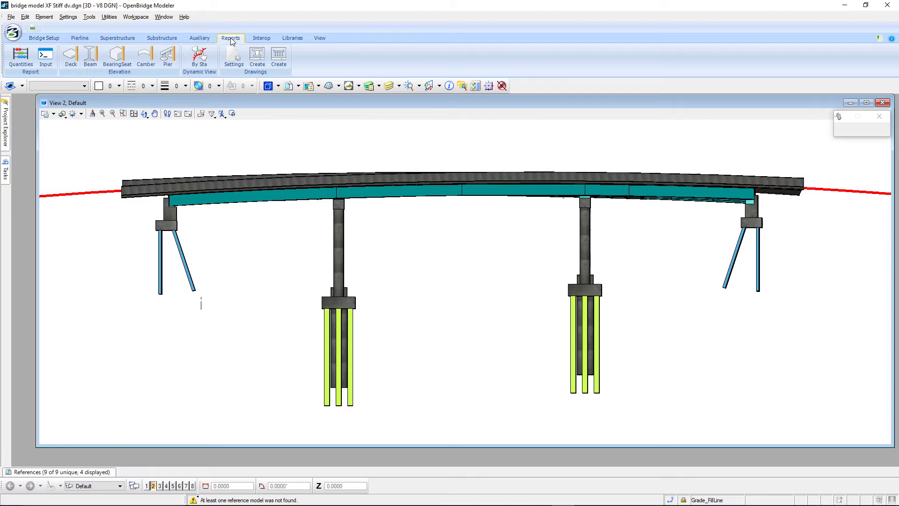
{"action": "left_click", "coordinate": [171, 56]}
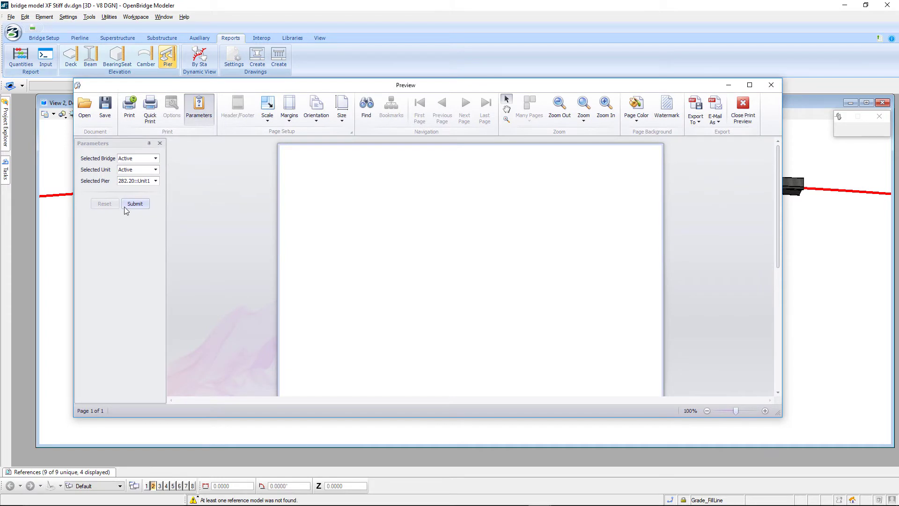
{"action": "left_click", "coordinate": [134, 205]}
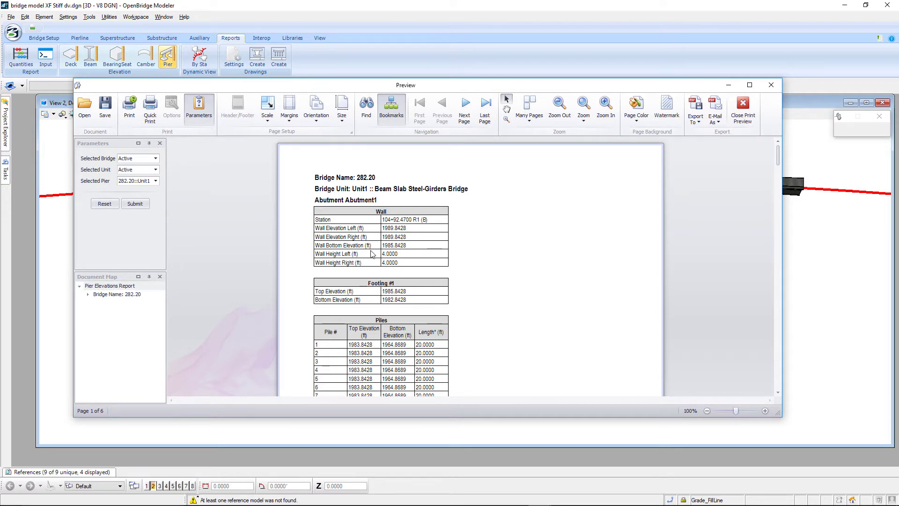
- Scroll through the six preview pages of column, drilled shaft, footing and pile elevations
{"action": "scroll", "coordinate": [373, 246], "scroll_direction": "down", "scroll_amount": 1}
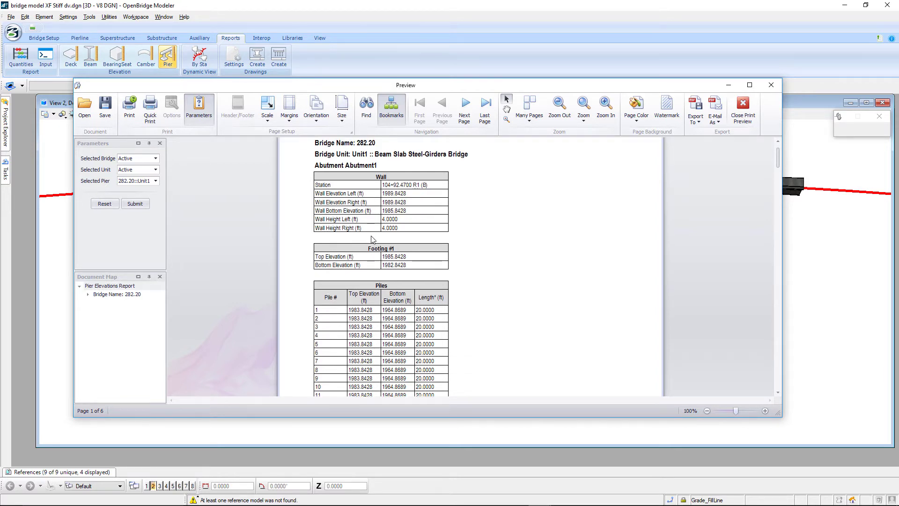
{"action": "scroll", "coordinate": [374, 271], "scroll_direction": "down", "scroll_amount": 3}
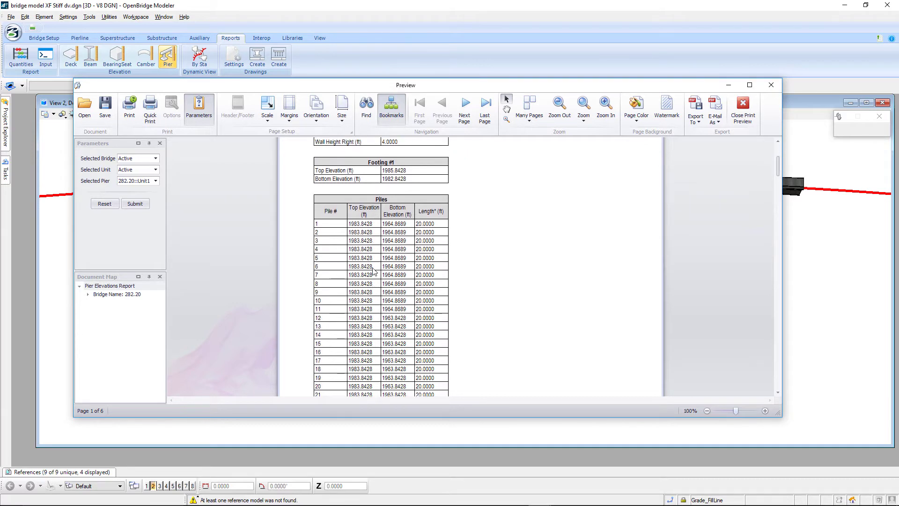
{"action": "scroll", "coordinate": [373, 270], "scroll_direction": "down", "scroll_amount": 7}
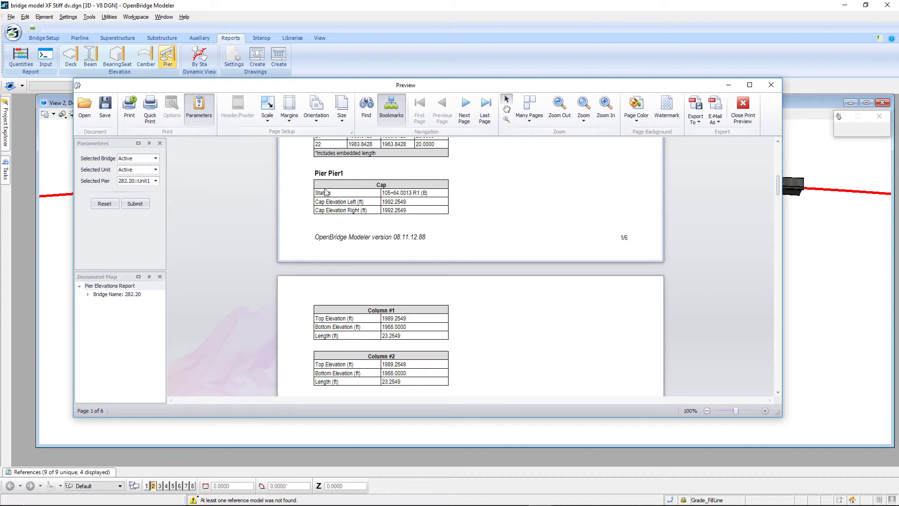
{"action": "scroll", "coordinate": [414, 201], "scroll_direction": "down", "scroll_amount": 1}
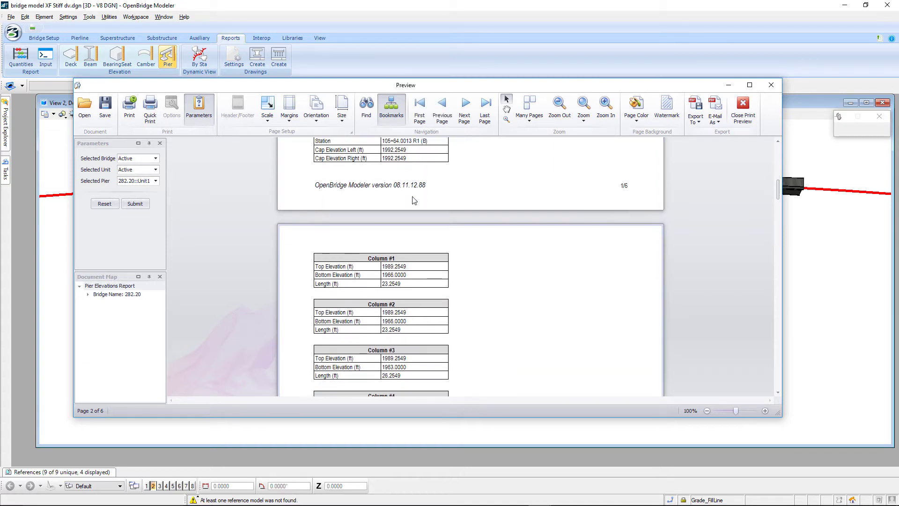
{"action": "scroll", "coordinate": [411, 216], "scroll_direction": "down", "scroll_amount": 1}
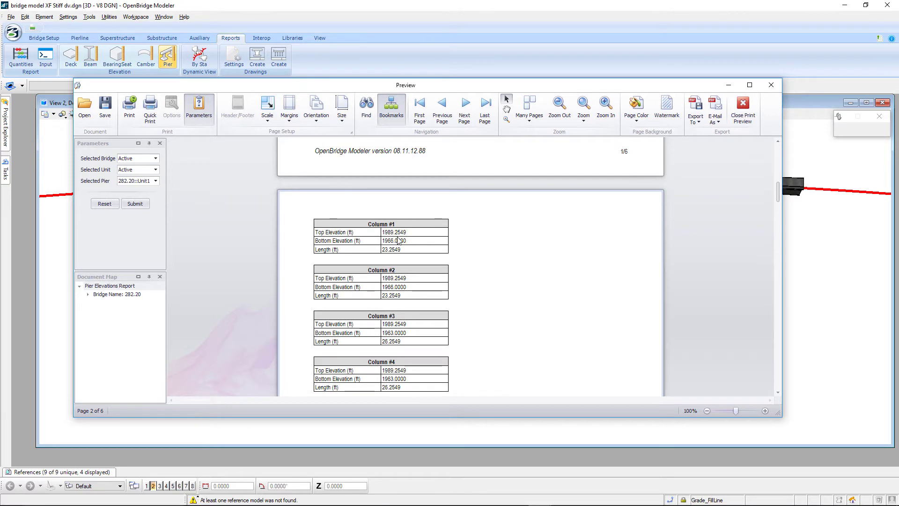
{"action": "scroll", "coordinate": [397, 243], "scroll_direction": "down", "scroll_amount": 1}
{"action": "scroll", "coordinate": [397, 240], "scroll_direction": "down", "scroll_amount": 3}
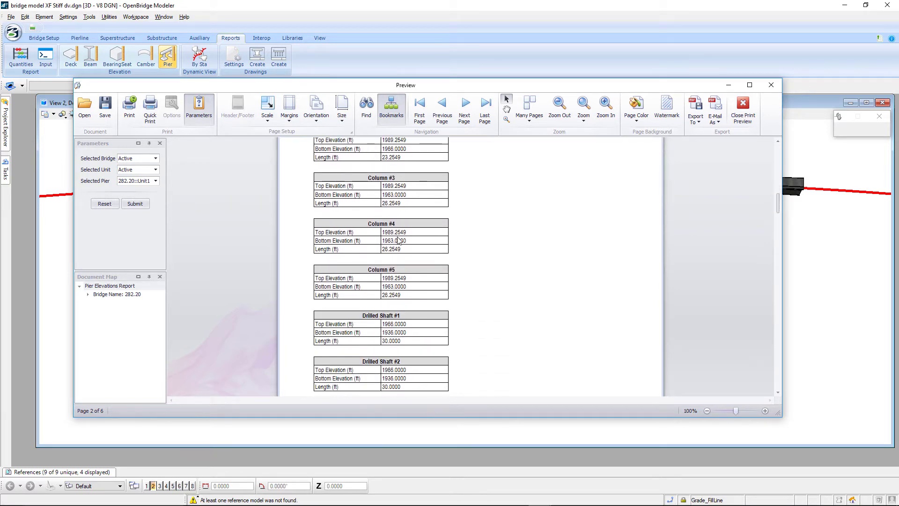
{"action": "scroll", "coordinate": [421, 291], "scroll_direction": "down", "scroll_amount": 1}
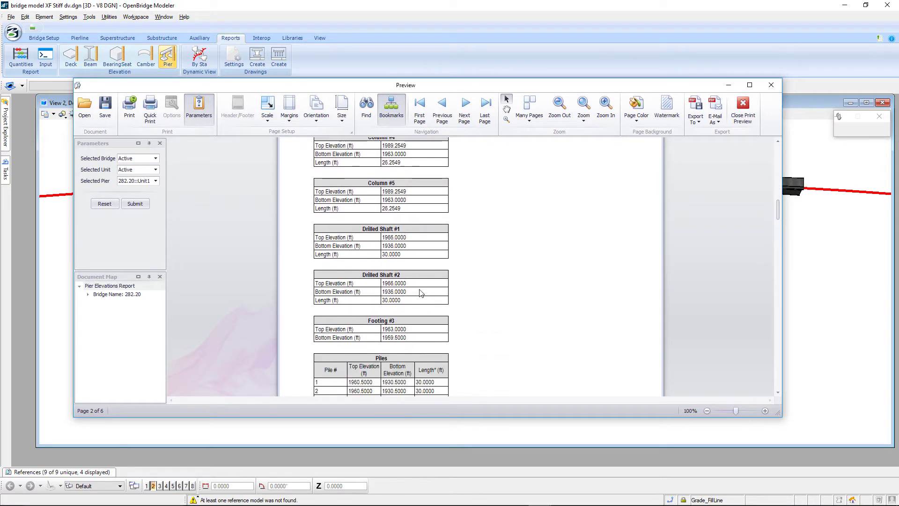
{"action": "scroll", "coordinate": [407, 255], "scroll_direction": "down", "scroll_amount": 2}
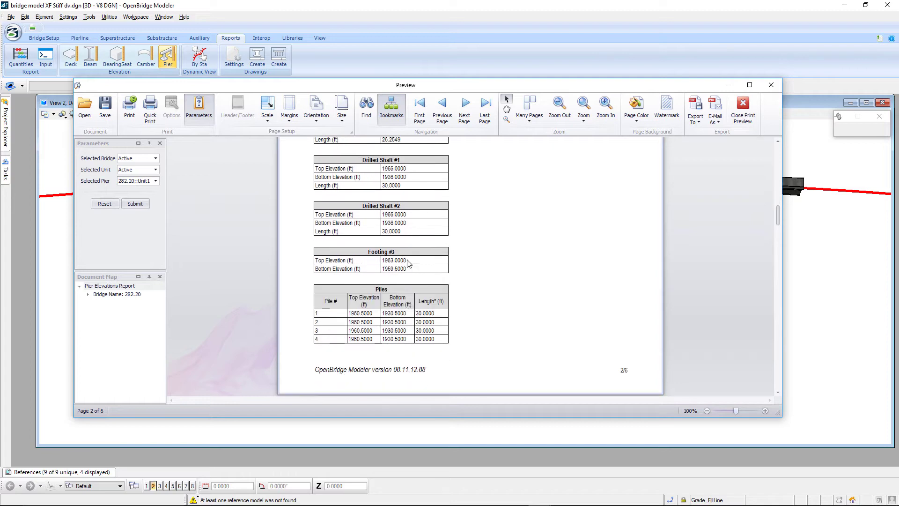
{"action": "scroll", "coordinate": [407, 263], "scroll_direction": "down", "scroll_amount": 1}
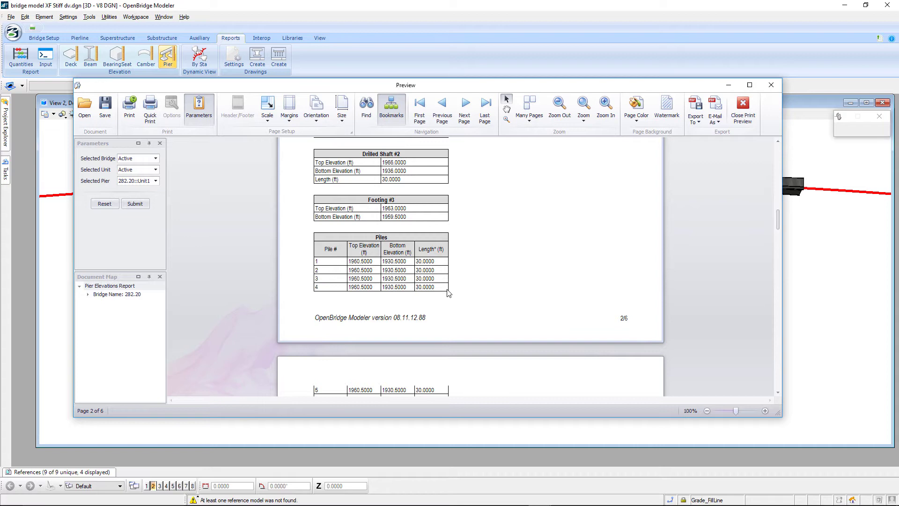
- Close the report preview and orbit View 2 beneath the deck to see girders and cross-frames
{"action": "left_click", "coordinate": [743, 113]}
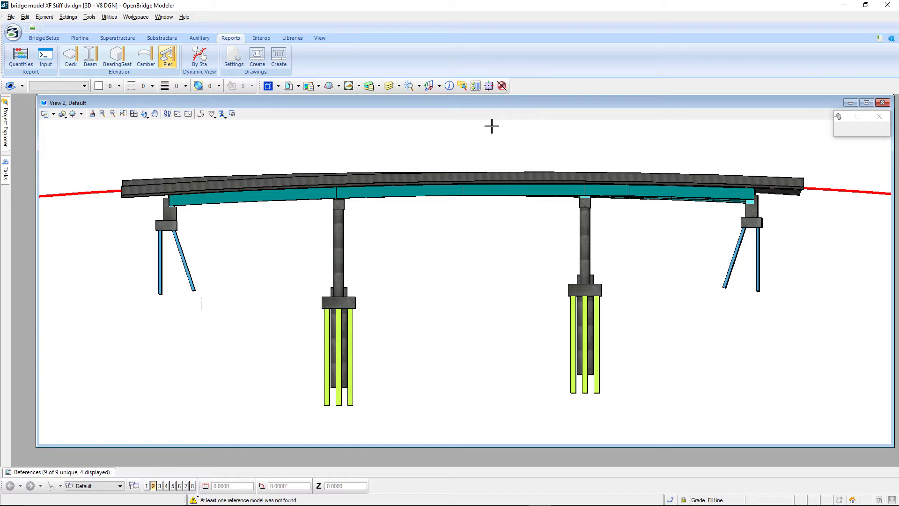
{"action": "left_click", "coordinate": [144, 114]}
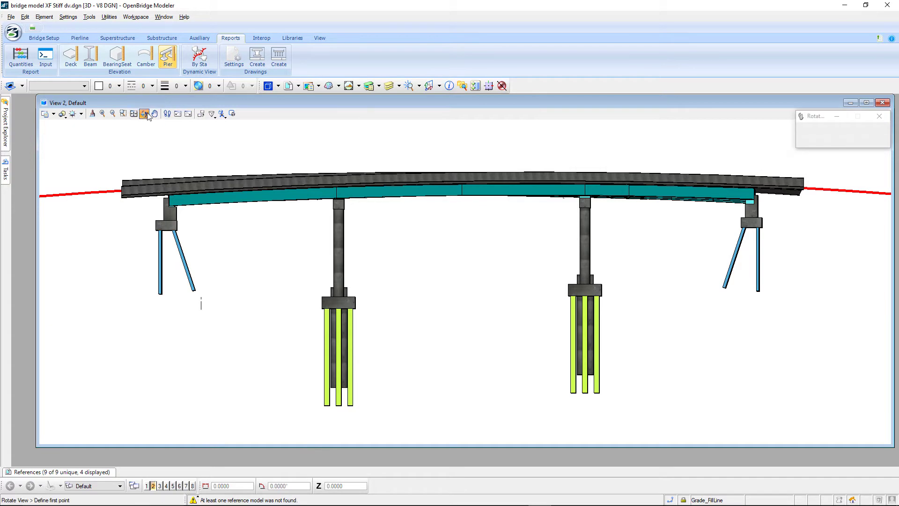
{"action": "left_click", "coordinate": [460, 196]}
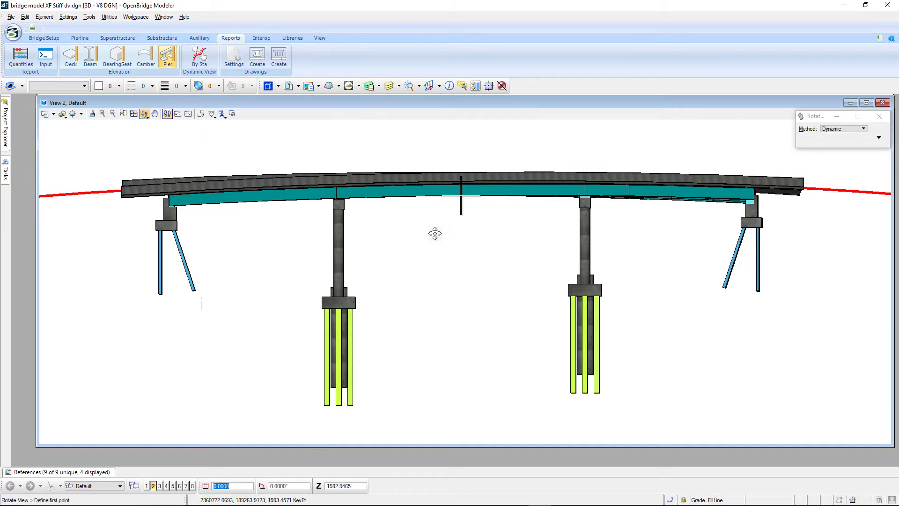
{"action": "left_click", "coordinate": [461, 195]}
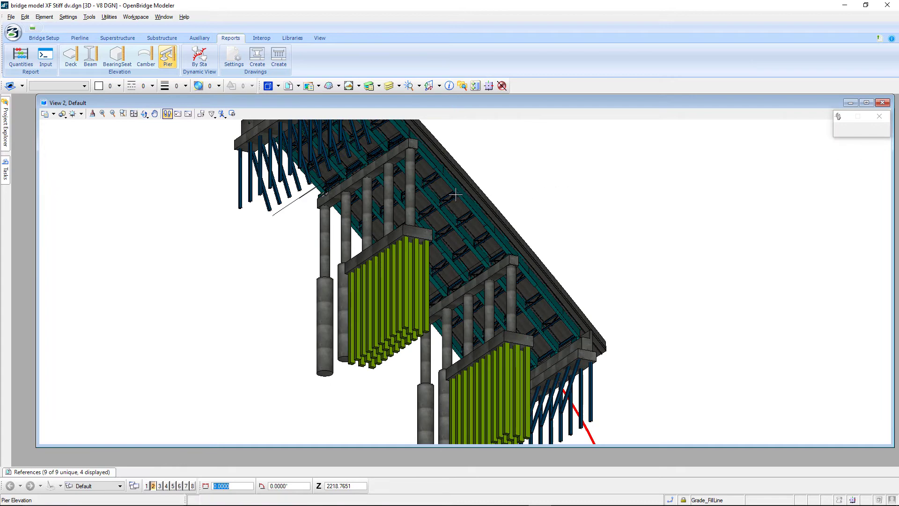
{"action": "scroll", "coordinate": [454, 196], "scroll_direction": "up", "scroll_amount": 6}
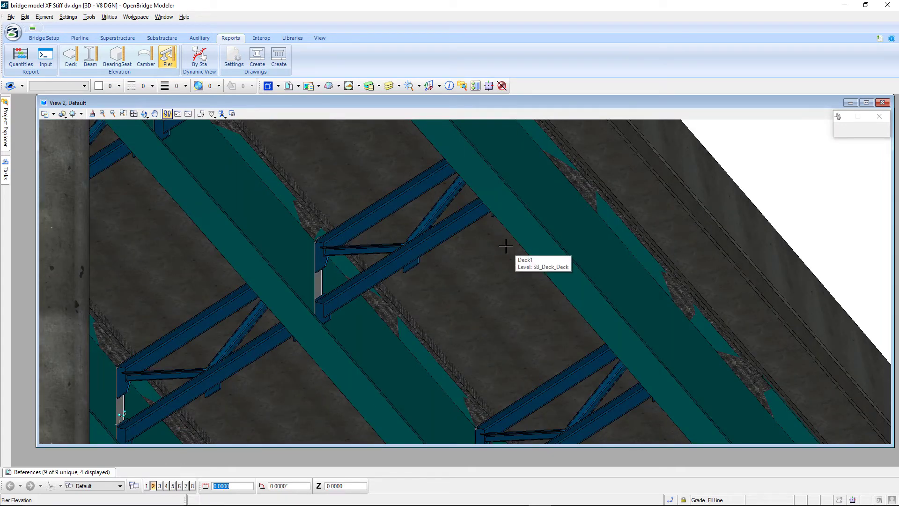
- Send the bridge to LEAP Bridge Steel via Interop > LBS > Send To and confirm the transfer
{"action": "left_click", "coordinate": [268, 42]}
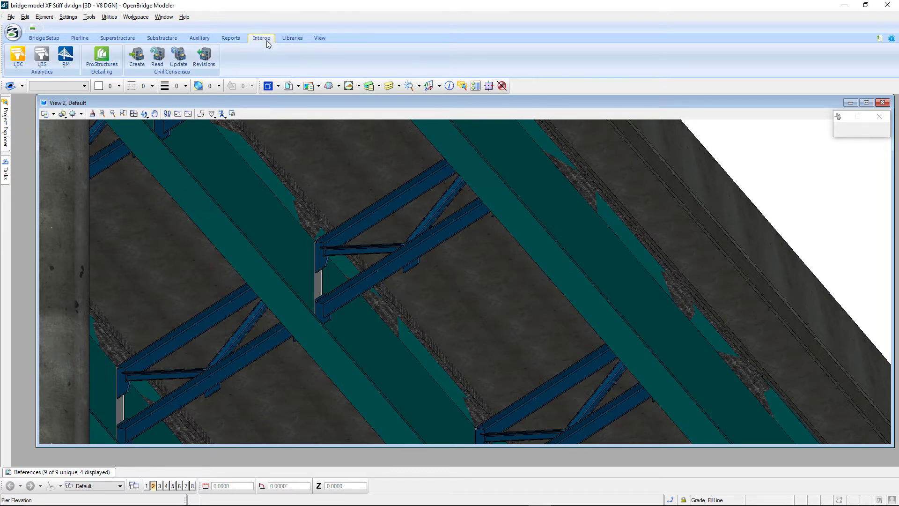
{"action": "left_click", "coordinate": [41, 56]}
{"action": "left_click", "coordinate": [50, 75]}
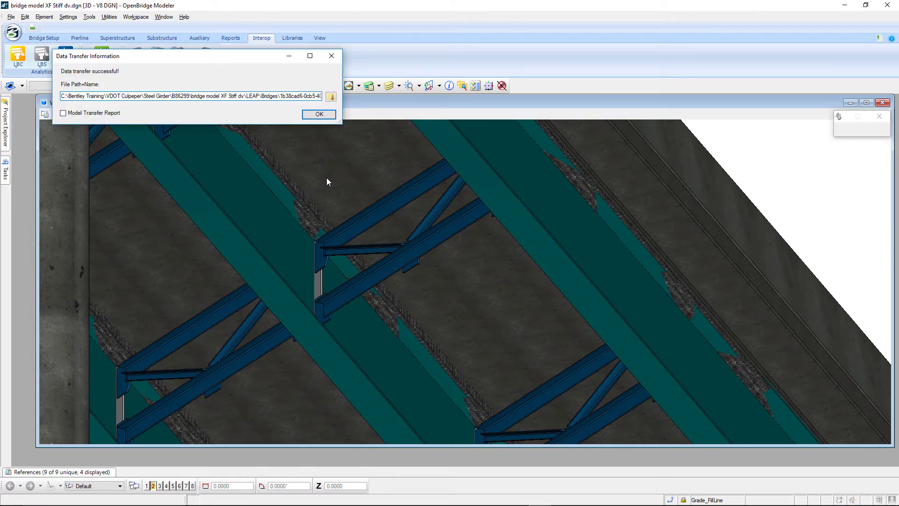
{"action": "left_click", "coordinate": [319, 115]}
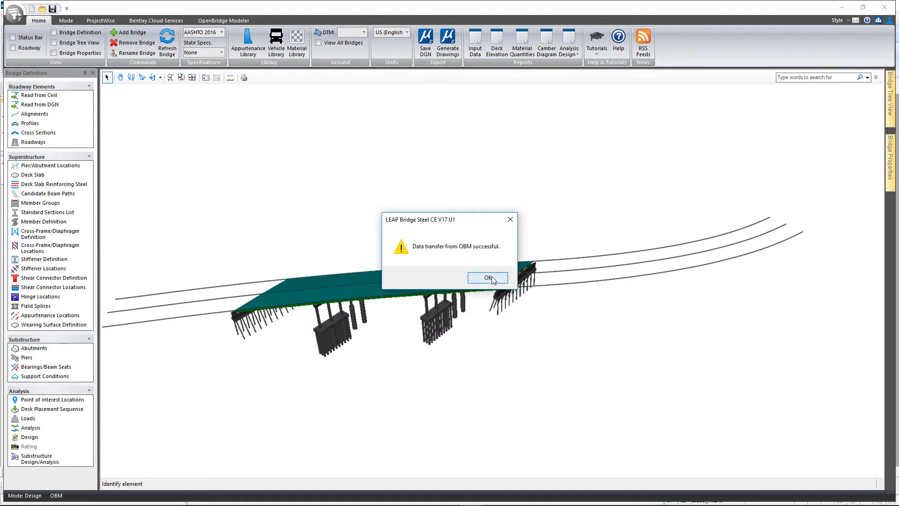
- Accept the import message and orbit the curved bridge in LEAP Bridge Steel
{"action": "left_click", "coordinate": [489, 277]}
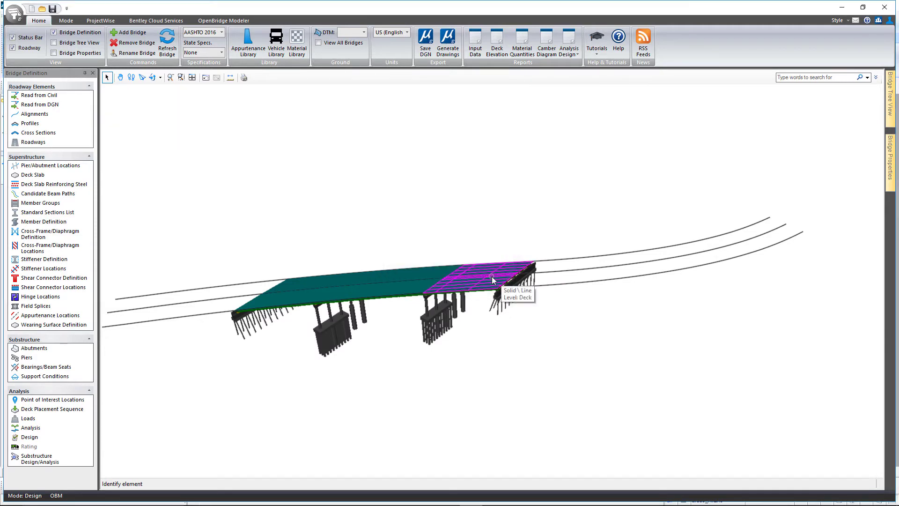
{"action": "left_click", "coordinate": [152, 77]}
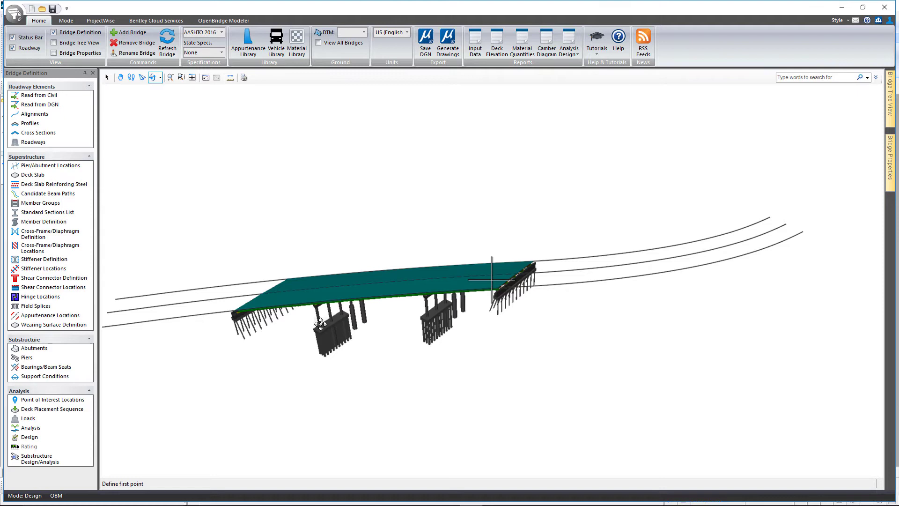
{"action": "left_click", "coordinate": [292, 315]}
{"action": "left_click", "coordinate": [579, 228]}
{"action": "right_click", "coordinate": [579, 228]}
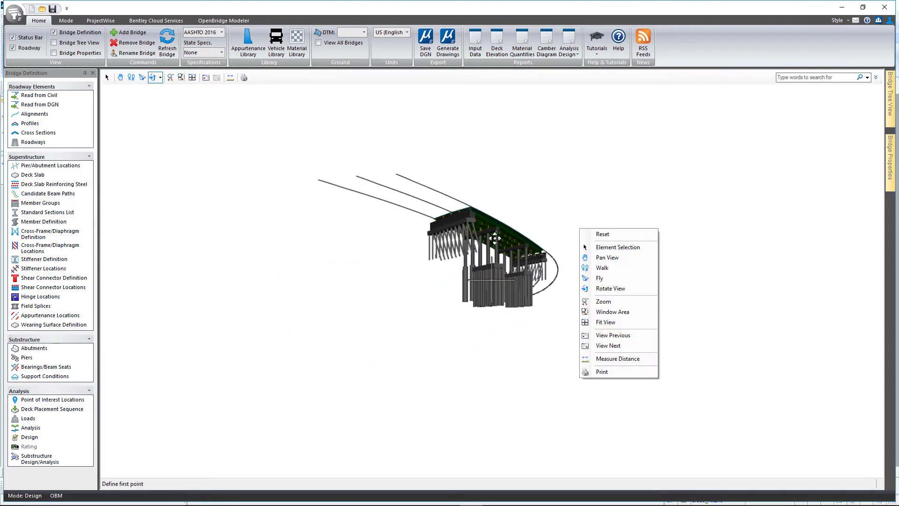
{"action": "left_click", "coordinate": [595, 234]}
{"action": "scroll", "coordinate": [490, 231], "scroll_direction": "up", "scroll_amount": 8}
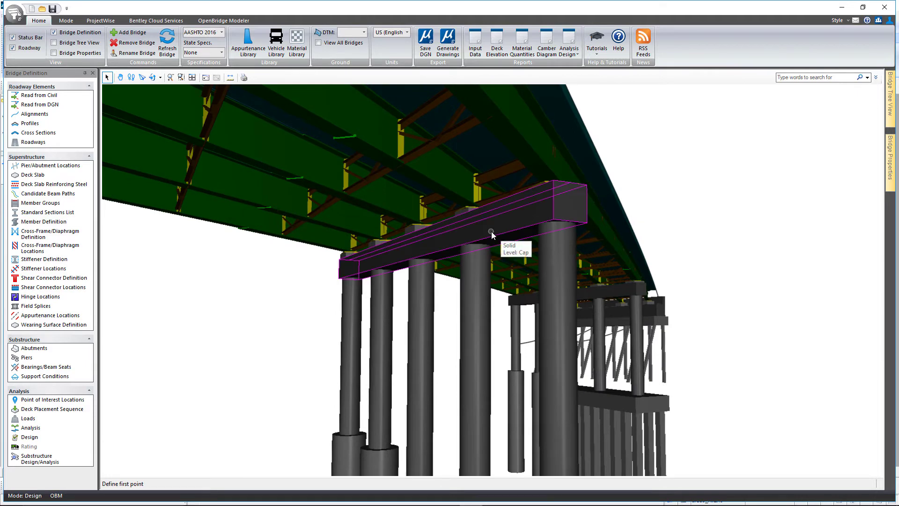
- Rotate in on a pier, then return OpenBridge Modeler to the bridge's side elevation
{"action": "left_click", "coordinate": [152, 77]}
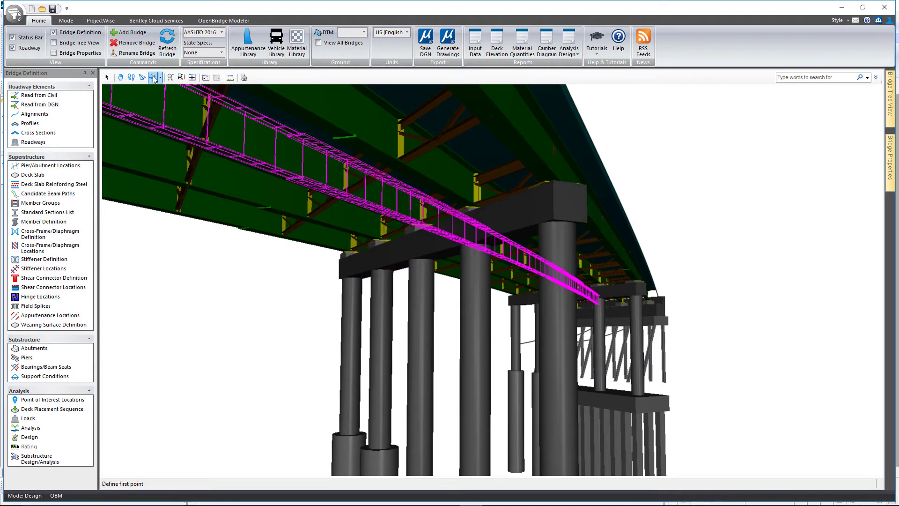
{"action": "left_click", "coordinate": [221, 161]}
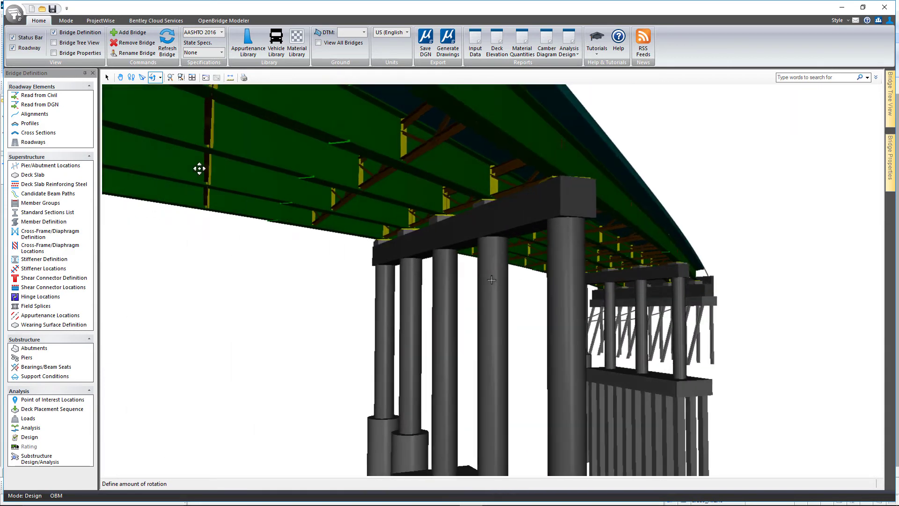
{"action": "left_click", "coordinate": [192, 170]}
{"action": "right_click", "coordinate": [307, 227]}
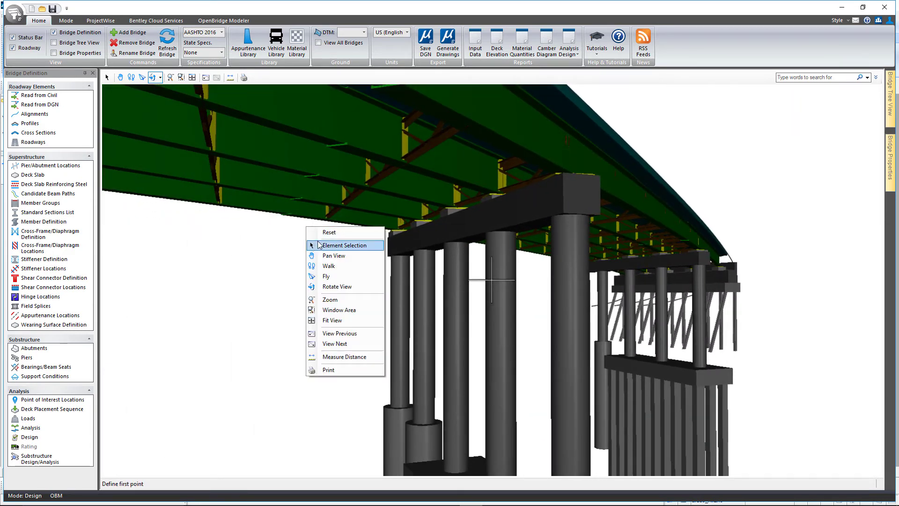
{"action": "left_click", "coordinate": [326, 232]}
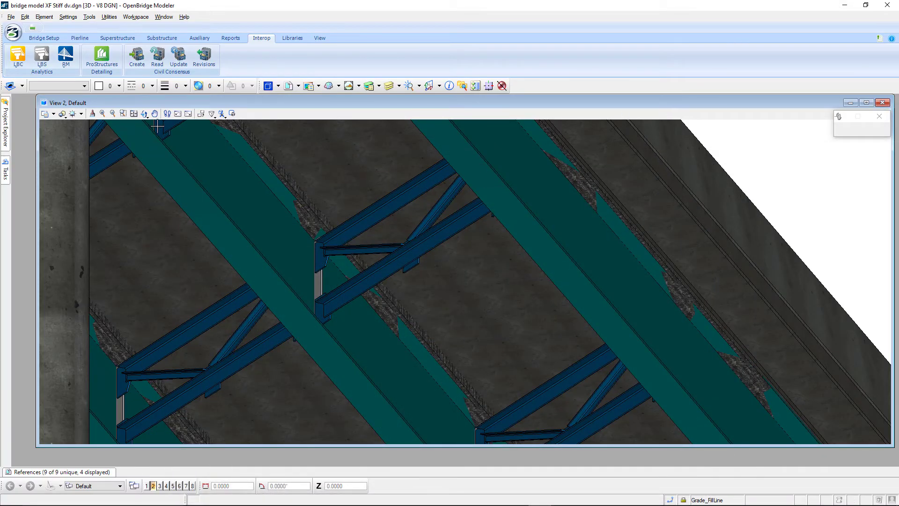
{"action": "left_click", "coordinate": [177, 115]}
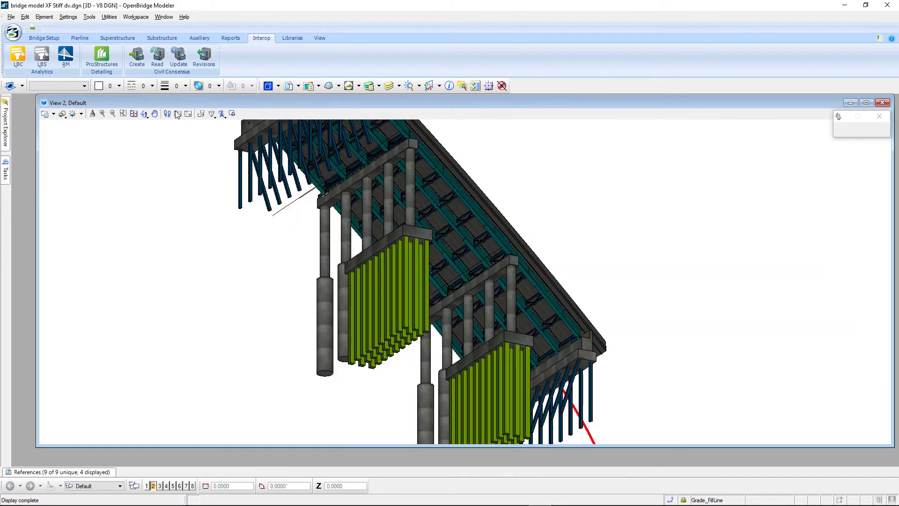
{"action": "left_click", "coordinate": [177, 115]}
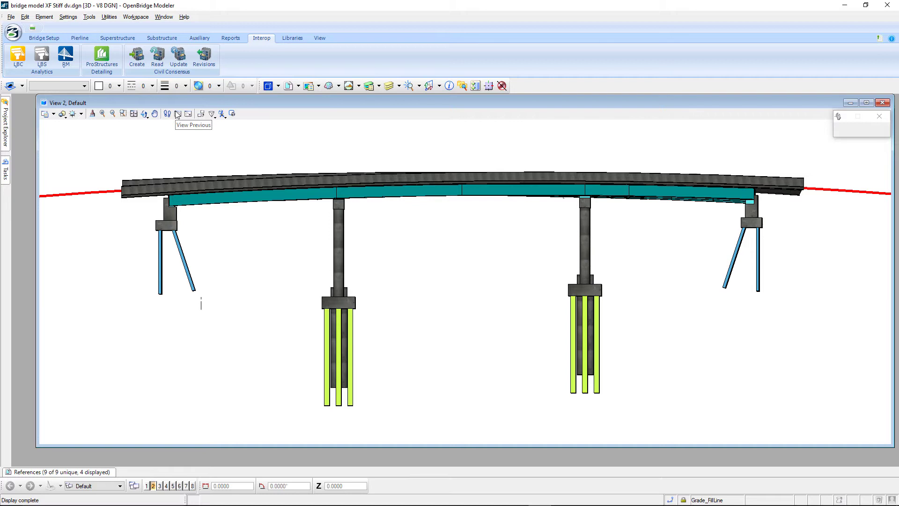
- Start a Beam elevation report limited from Pierline1 to Pierline4, picked in the Top view
{"action": "left_click", "coordinate": [230, 38]}
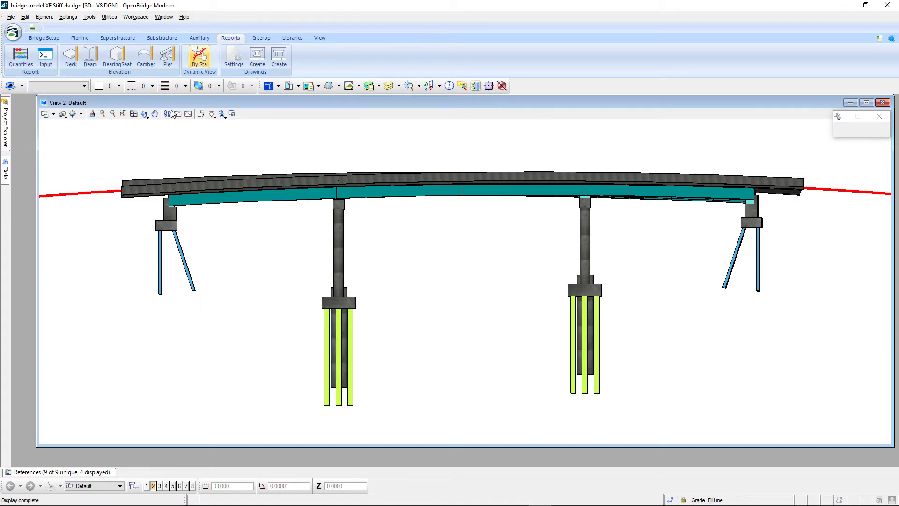
{"action": "left_click", "coordinate": [90, 56]}
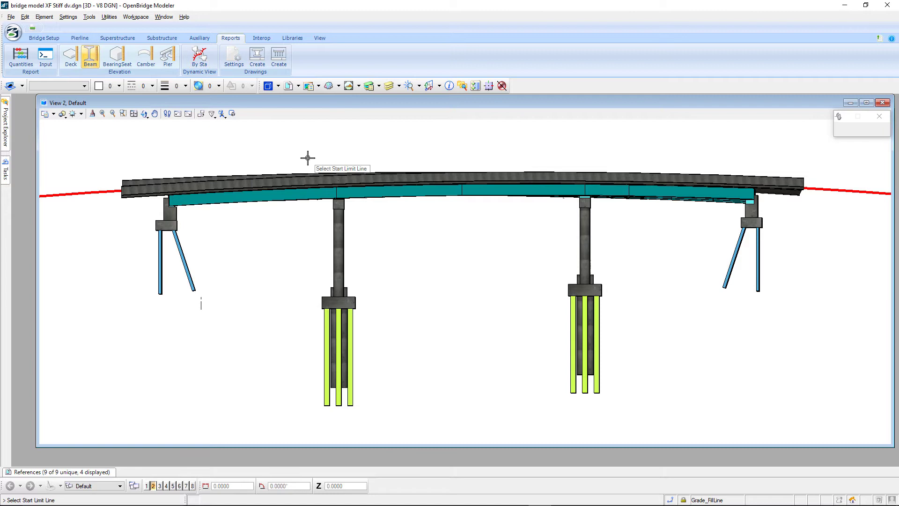
{"action": "left_click", "coordinate": [146, 485]}
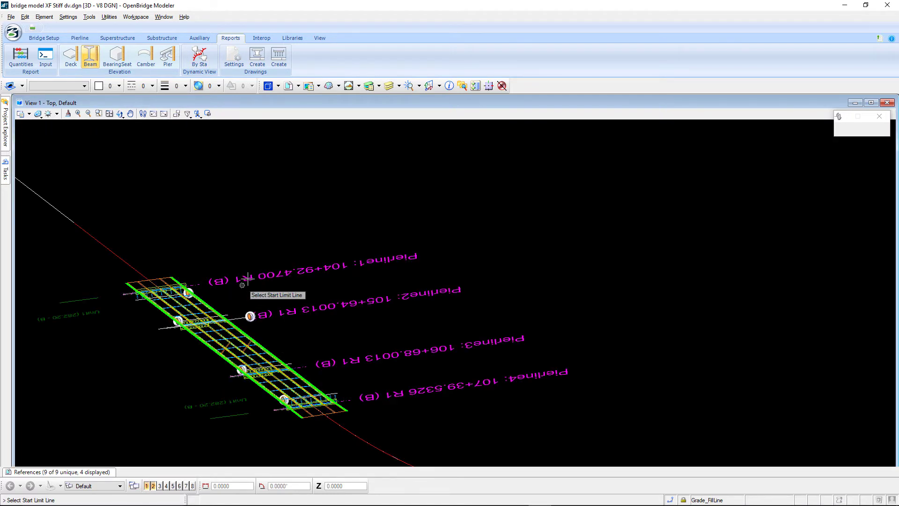
{"action": "left_click", "coordinate": [248, 316]}
{"action": "left_click", "coordinate": [498, 374]}
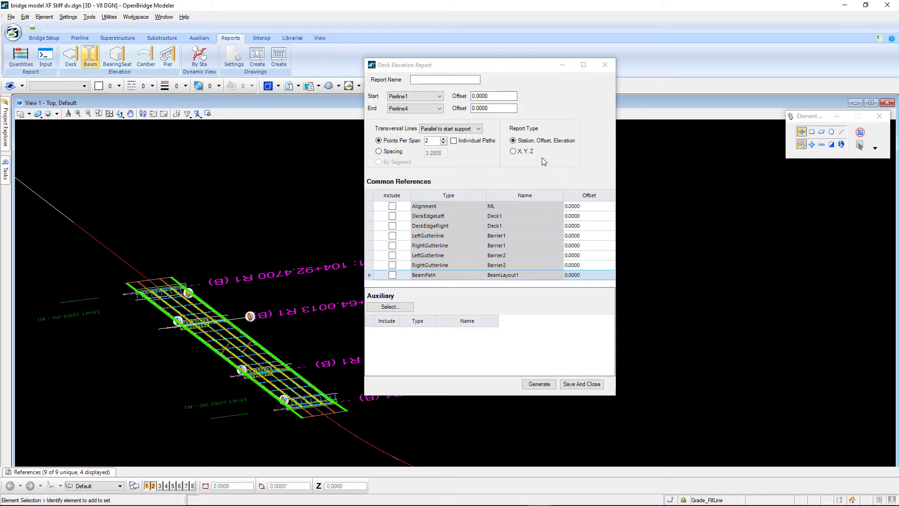
- Generate an X, Y, Z report, 11 points per span, for Alignment, DeckEdgeLeft/Right and BeamPath
{"action": "left_click", "coordinate": [517, 153]}
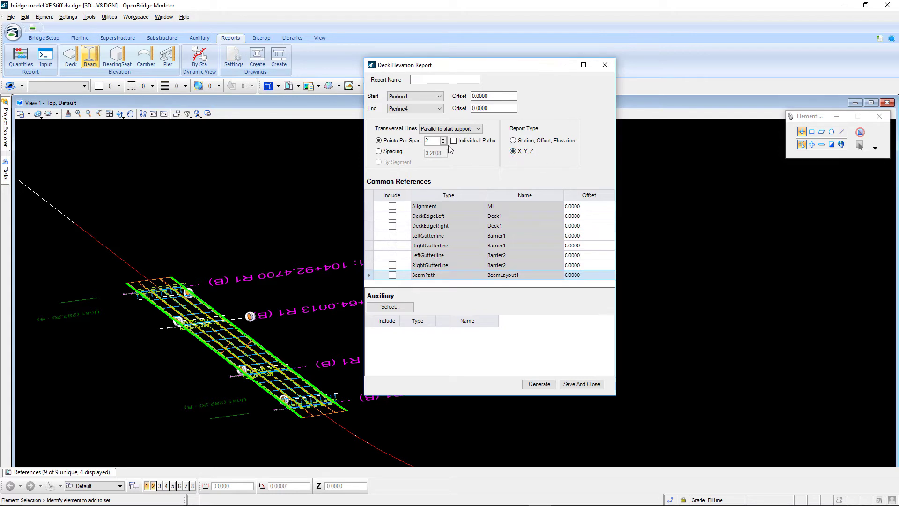
{"action": "double_click", "coordinate": [429, 141]}
{"action": "type", "text": "11"}
{"action": "left_click", "coordinate": [453, 140]}
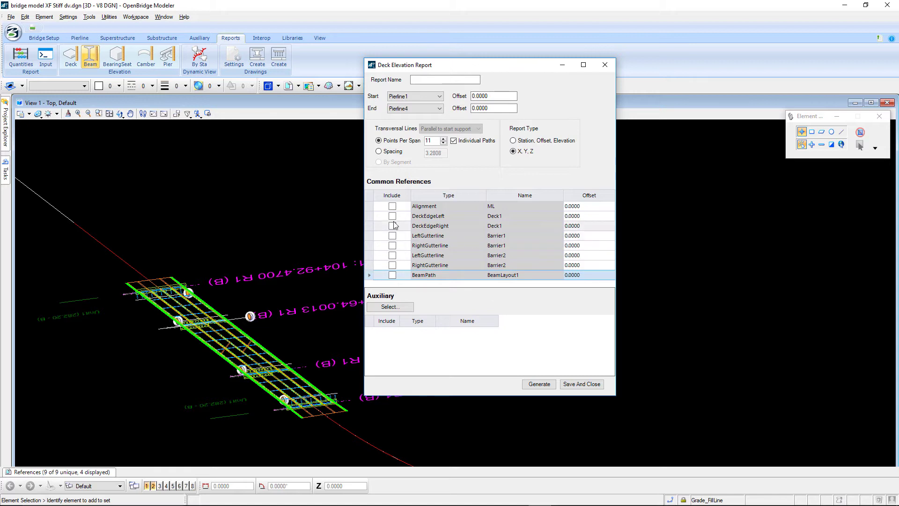
{"action": "left_click", "coordinate": [392, 206]}
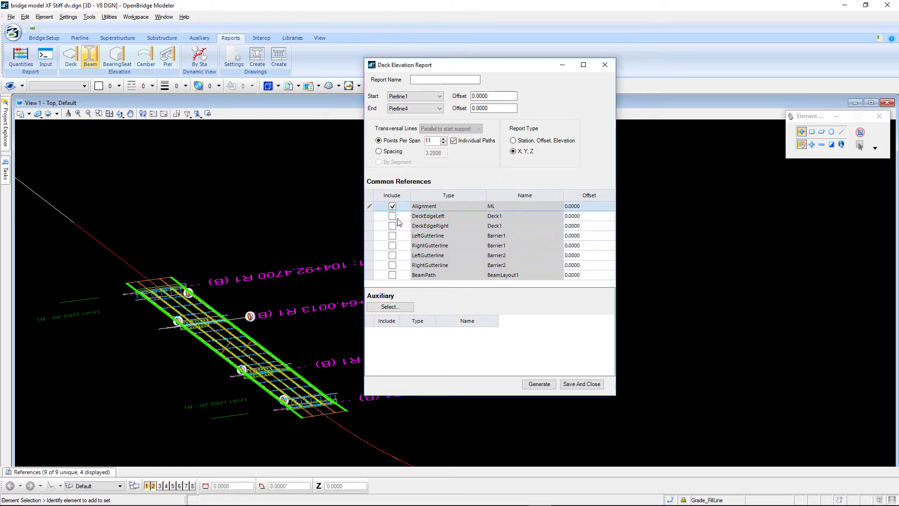
{"action": "left_click", "coordinate": [392, 215]}
{"action": "left_click", "coordinate": [392, 226]}
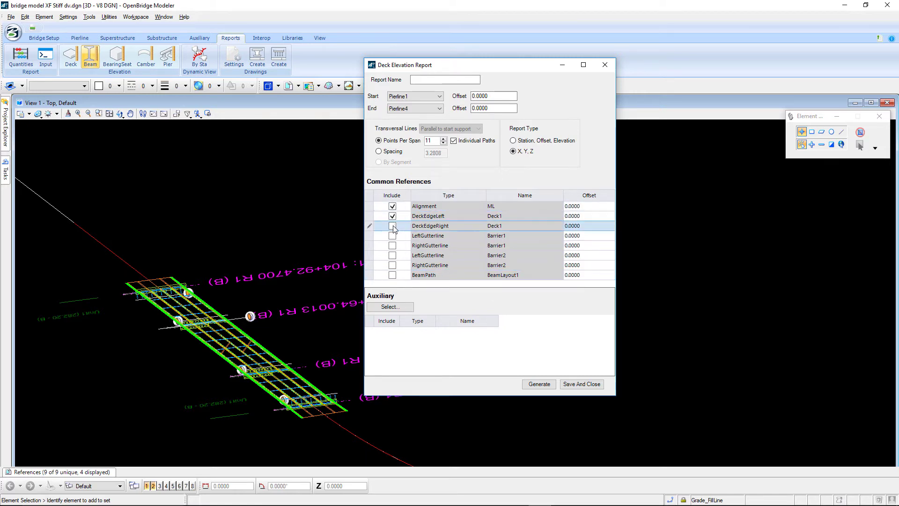
{"action": "left_click", "coordinate": [392, 275]}
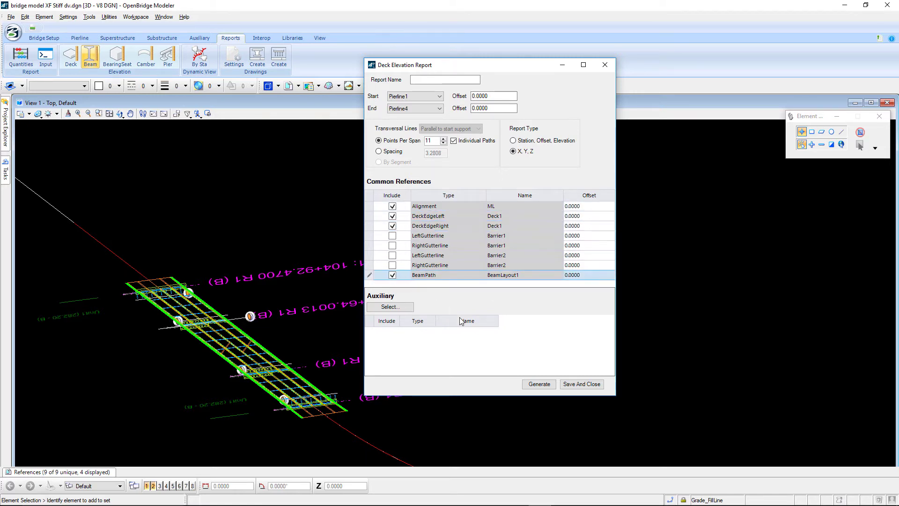
{"action": "left_click", "coordinate": [540, 384]}
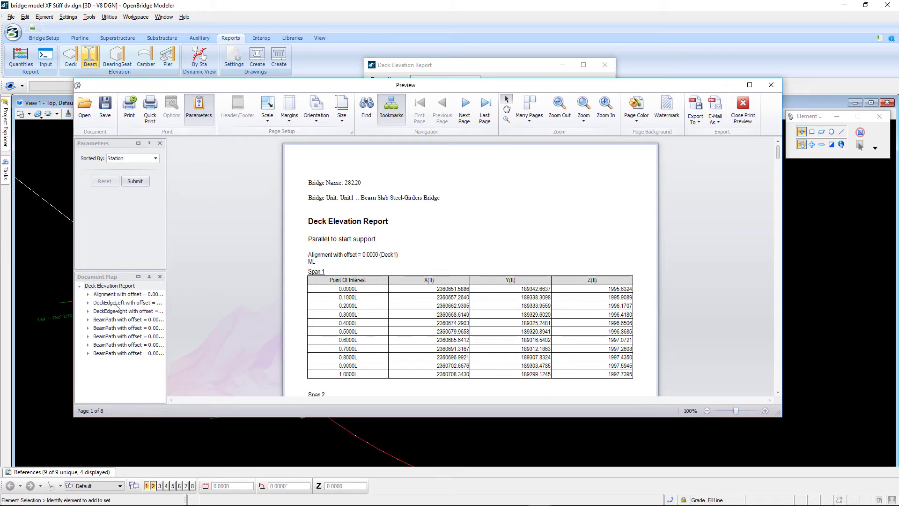
- Jump to the BeamPath section, check the Export To formats, and close the report preview
{"action": "left_click", "coordinate": [144, 319]}
{"action": "scroll", "coordinate": [433, 323], "scroll_direction": "down", "scroll_amount": 15}
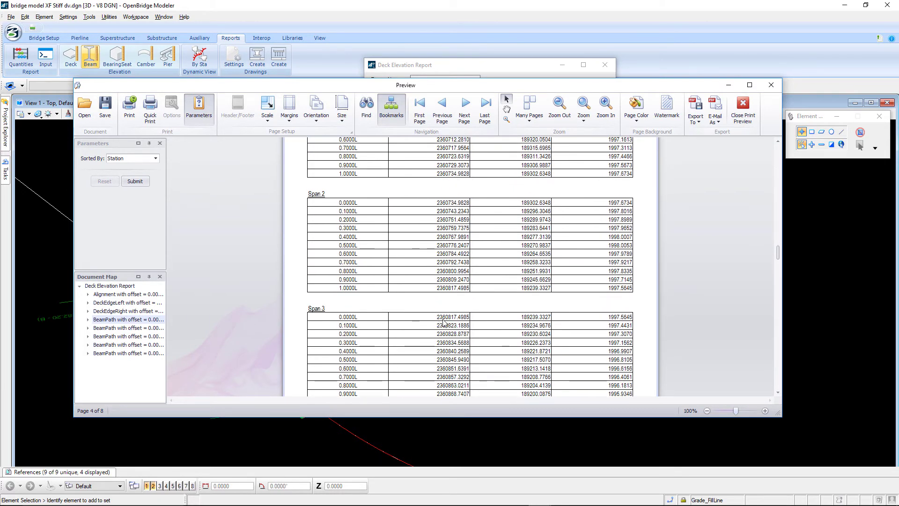
{"action": "left_click", "coordinate": [695, 117]}
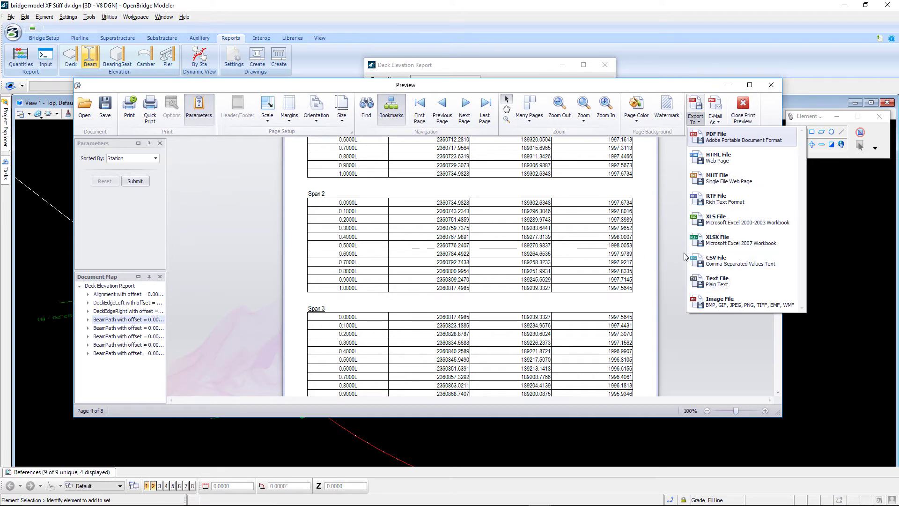
{"action": "left_click", "coordinate": [755, 129]}
{"action": "left_click", "coordinate": [754, 107]}
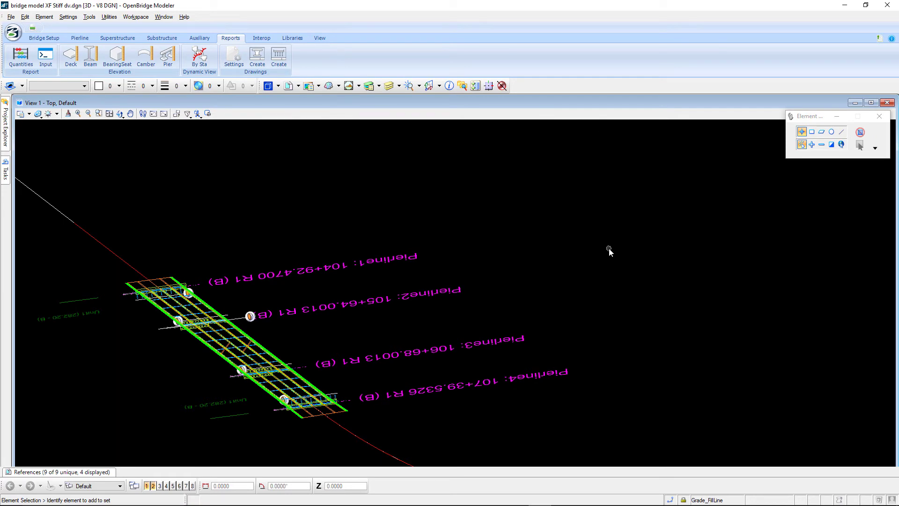
{"action": "left_click", "coordinate": [21, 57]}
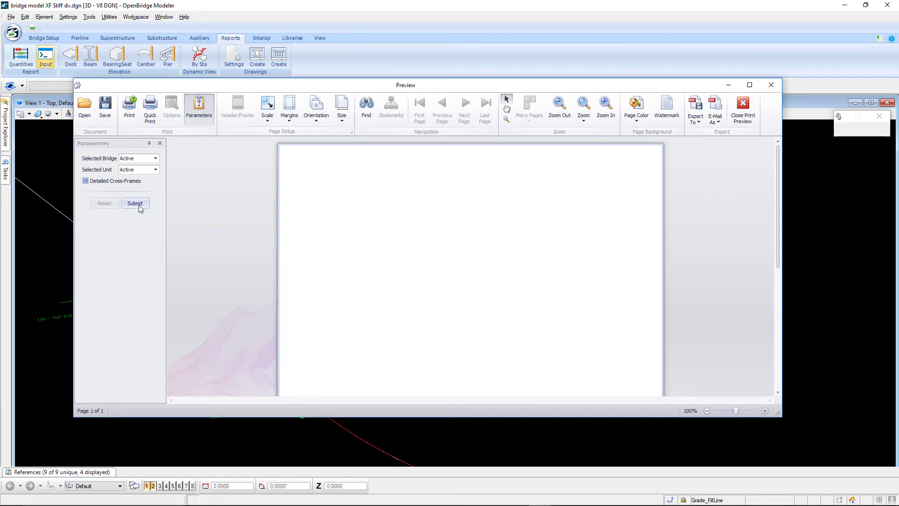
{"action": "left_click", "coordinate": [139, 205]}
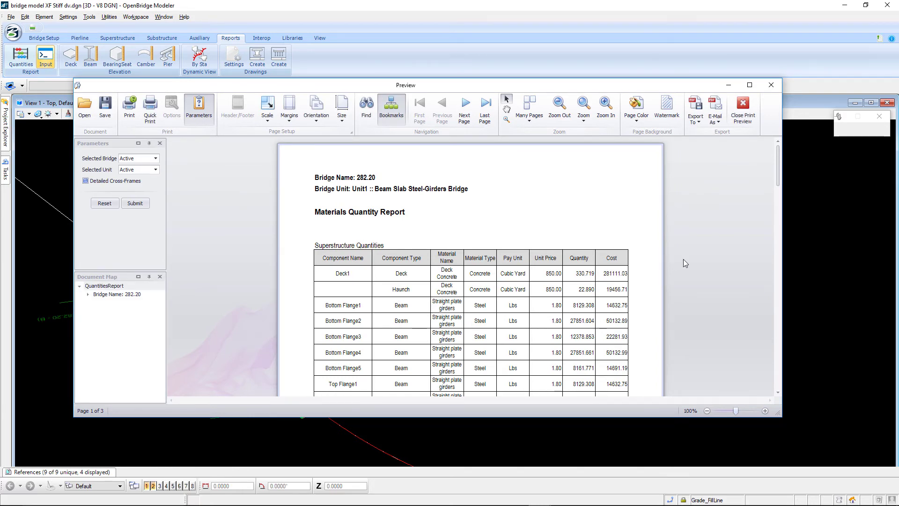
{"action": "scroll", "coordinate": [683, 260], "scroll_direction": "down", "scroll_amount": 15}
{"action": "scroll", "coordinate": [683, 262], "scroll_direction": "down", "scroll_amount": 15}
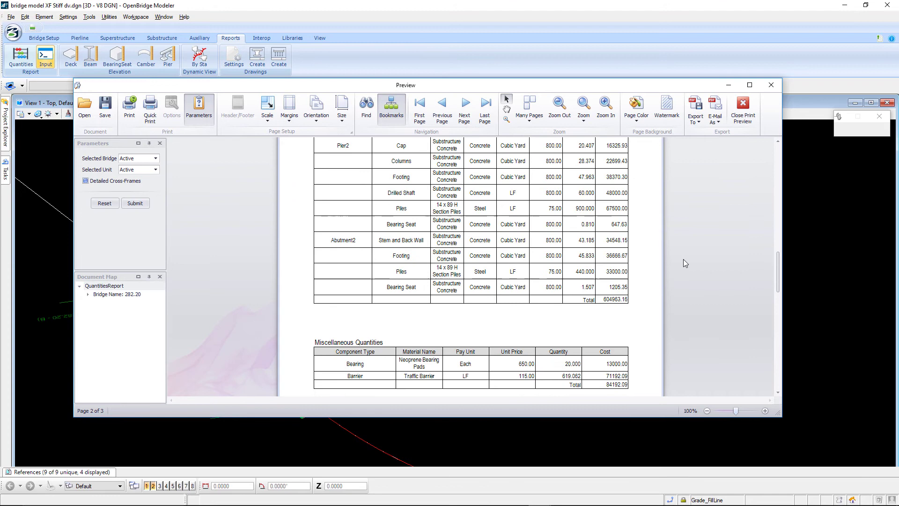
{"action": "scroll", "coordinate": [684, 259], "scroll_direction": "down", "scroll_amount": 5}
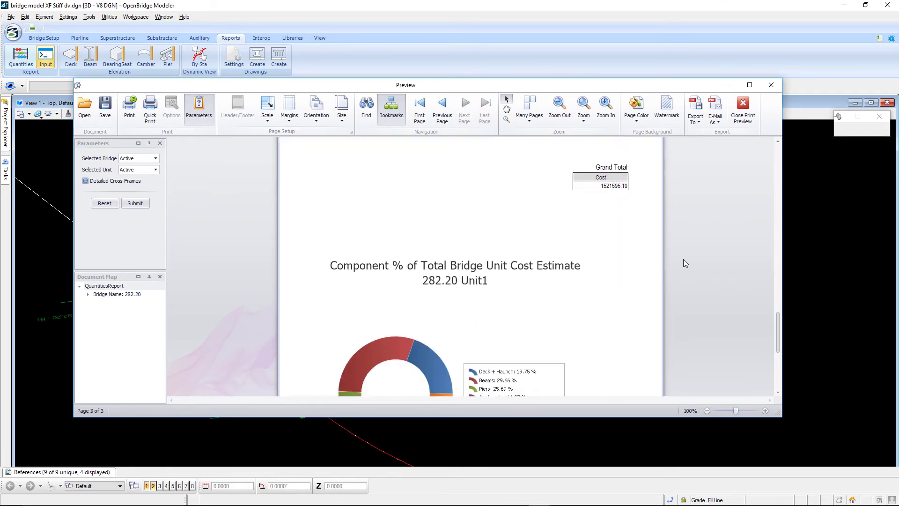
{"action": "scroll", "coordinate": [683, 260], "scroll_direction": "up", "scroll_amount": 2}
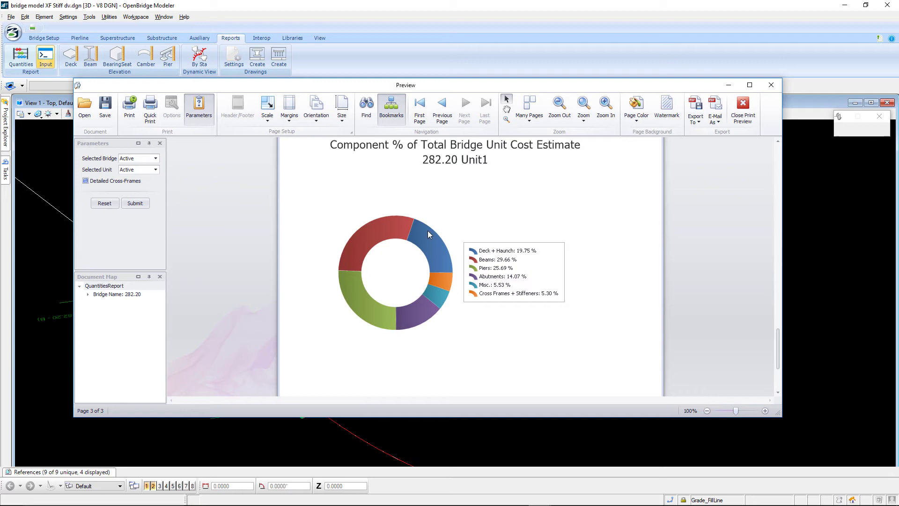
{"action": "left_click", "coordinate": [745, 113]}
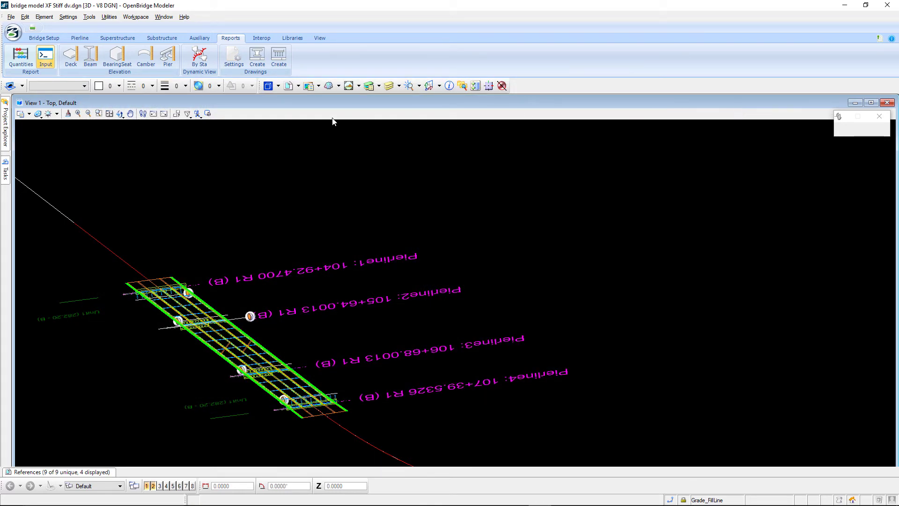
- Load the Slab w/ constraints template from Libraries > Decks > Standard Templates > Deck Slabs
{"action": "left_click", "coordinate": [299, 38]}
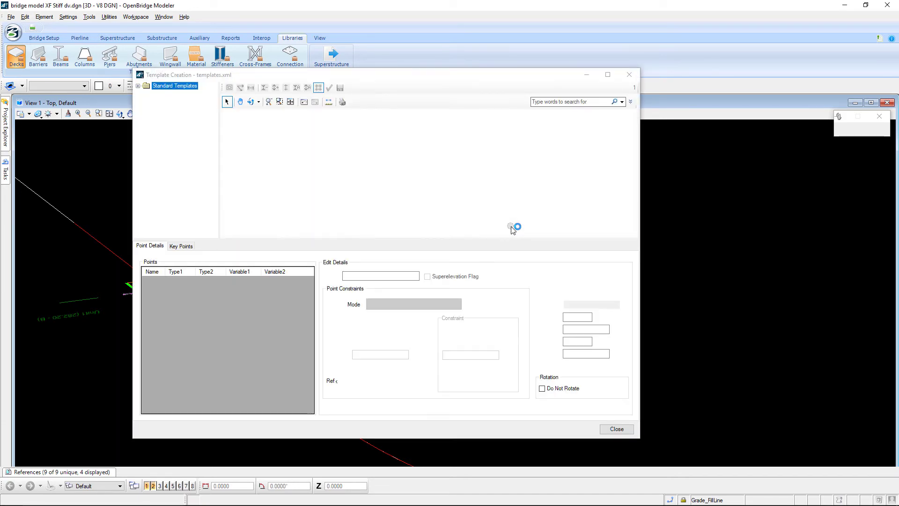
{"action": "left_click", "coordinate": [138, 86]}
{"action": "left_click", "coordinate": [146, 93]}
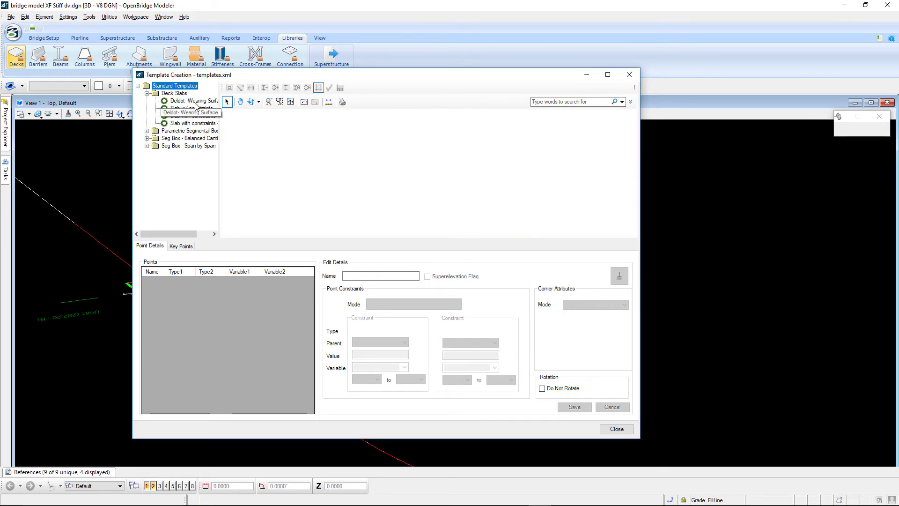
{"action": "left_click", "coordinate": [194, 109]}
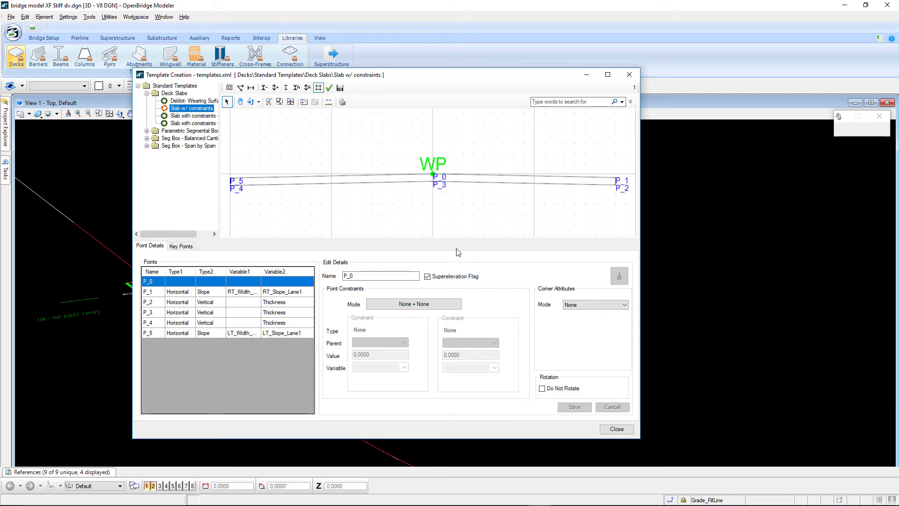
{"action": "left_click", "coordinate": [451, 204]}
{"action": "left_click", "coordinate": [460, 225]}
- Switch to the File Explorer window showing the config\appl folder
{"action": "key", "text": "alt+Tab"}
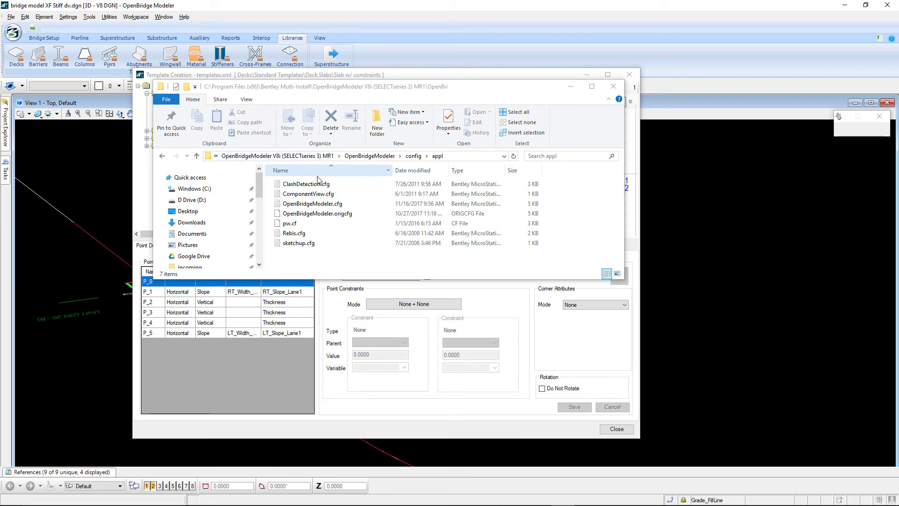
- Open OpenBridgeModeler.cfg in Notepad and scroll toward the DgnNavigator background and text colour settings
{"action": "double_click", "coordinate": [311, 207]}
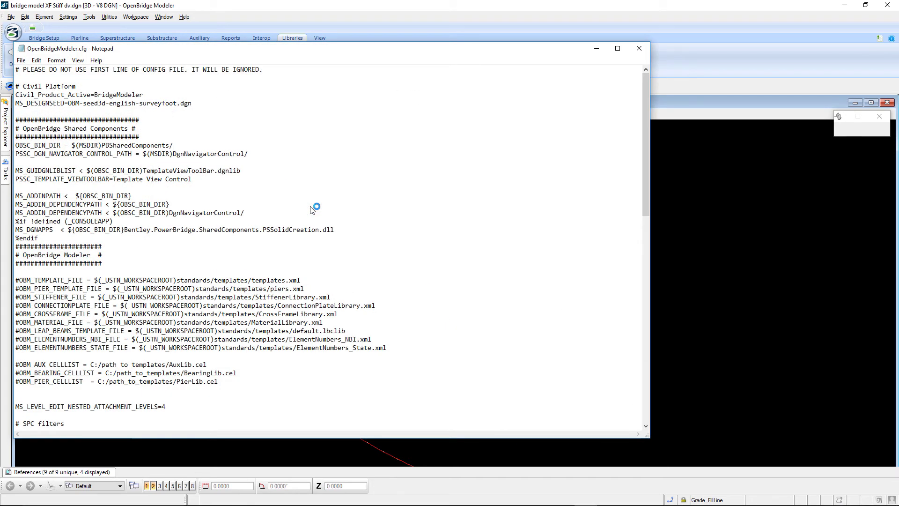
{"action": "left_click_drag", "start_coordinate": [330, 57], "coordinate": [413, 63]}
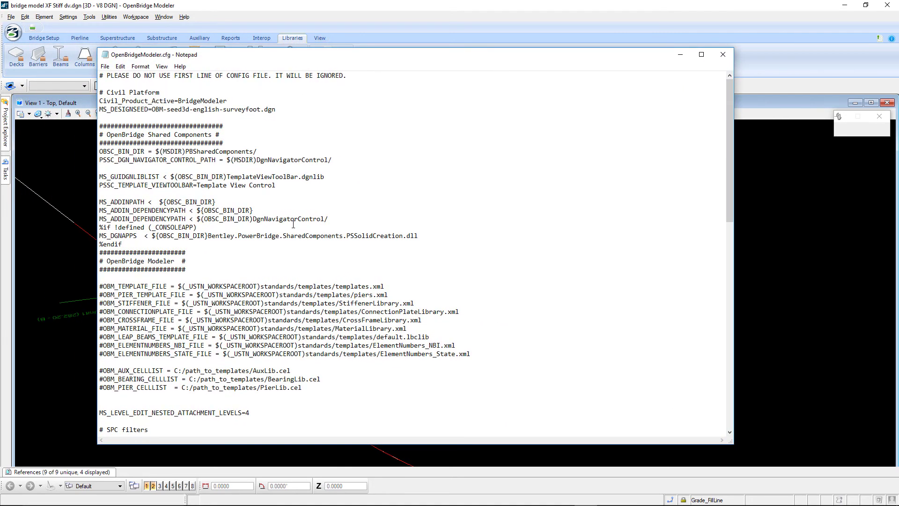
{"action": "scroll", "coordinate": [293, 222], "scroll_direction": "down", "scroll_amount": 4}
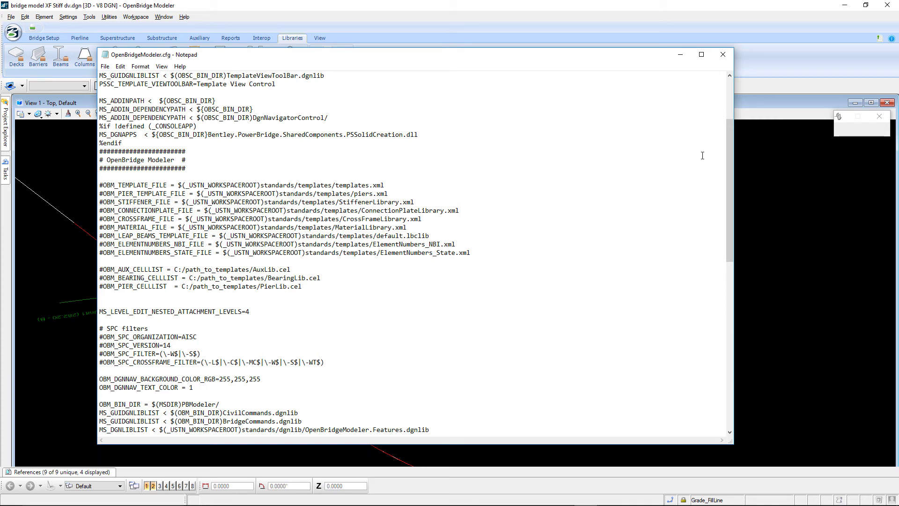
- Close Notepad and the config folder window to return to the Slab w/ constraints template
{"action": "left_click", "coordinate": [725, 55]}
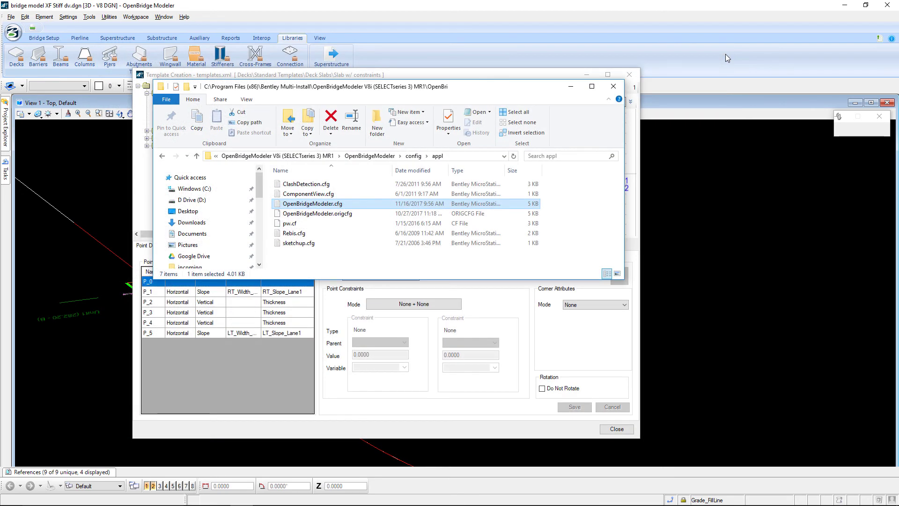
{"action": "left_click", "coordinate": [613, 88]}
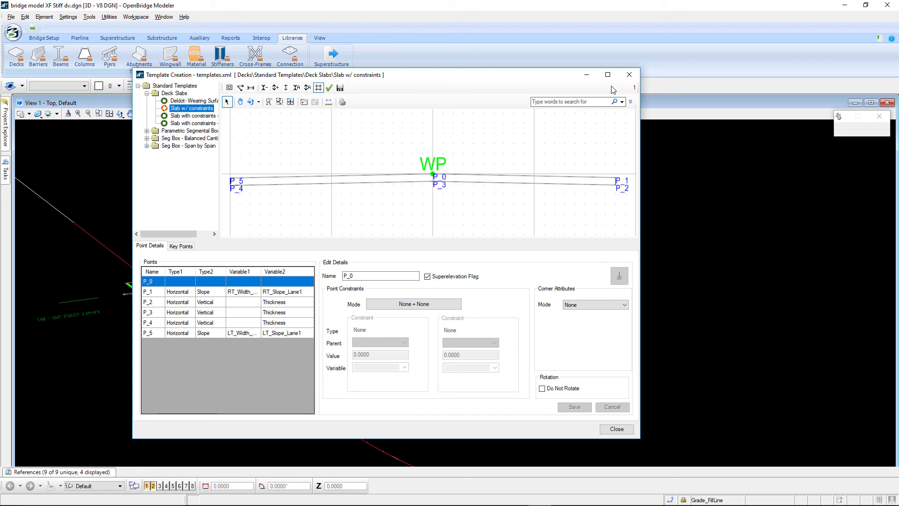
- Switch to the Auxiliary ribbon tab over the Pierline1–Pierline4 bridge top view
{"action": "left_click", "coordinate": [616, 429]}
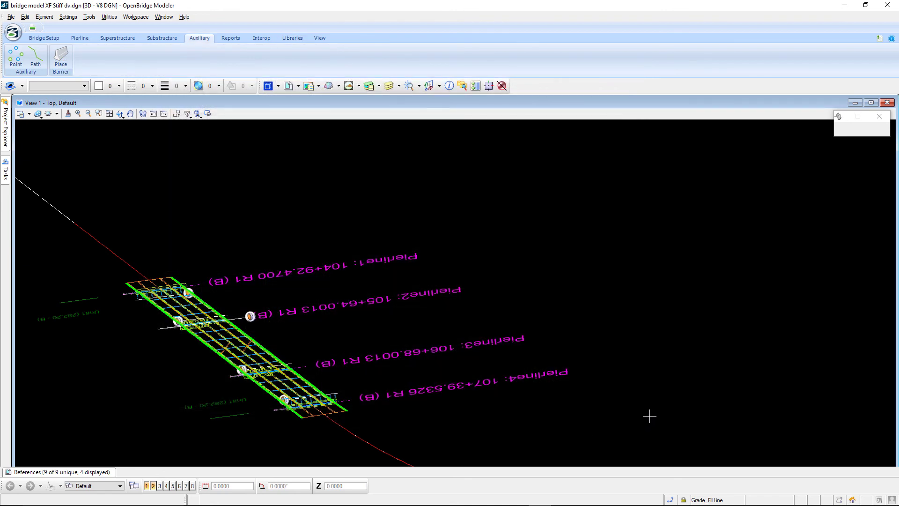